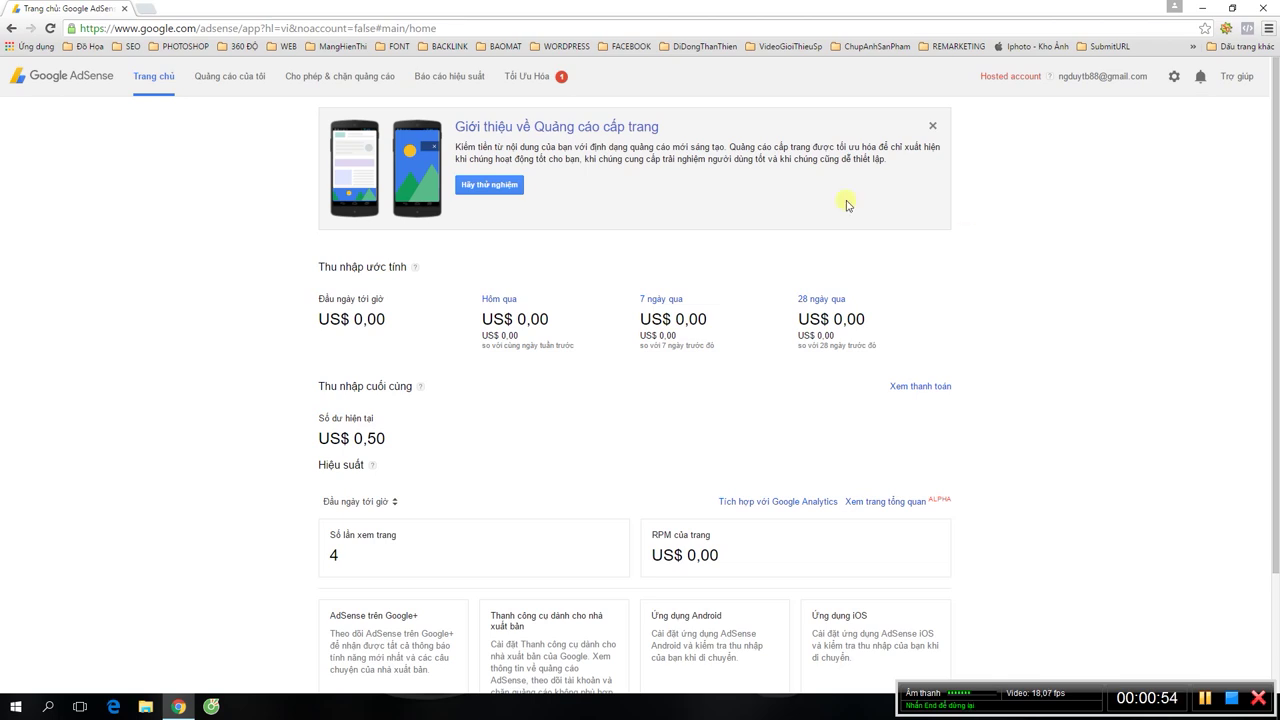
# - Open the performance reports (Báo cáo hiệu suất) and start a new report (Báo cáo mới)
pyautogui.click(459, 80)
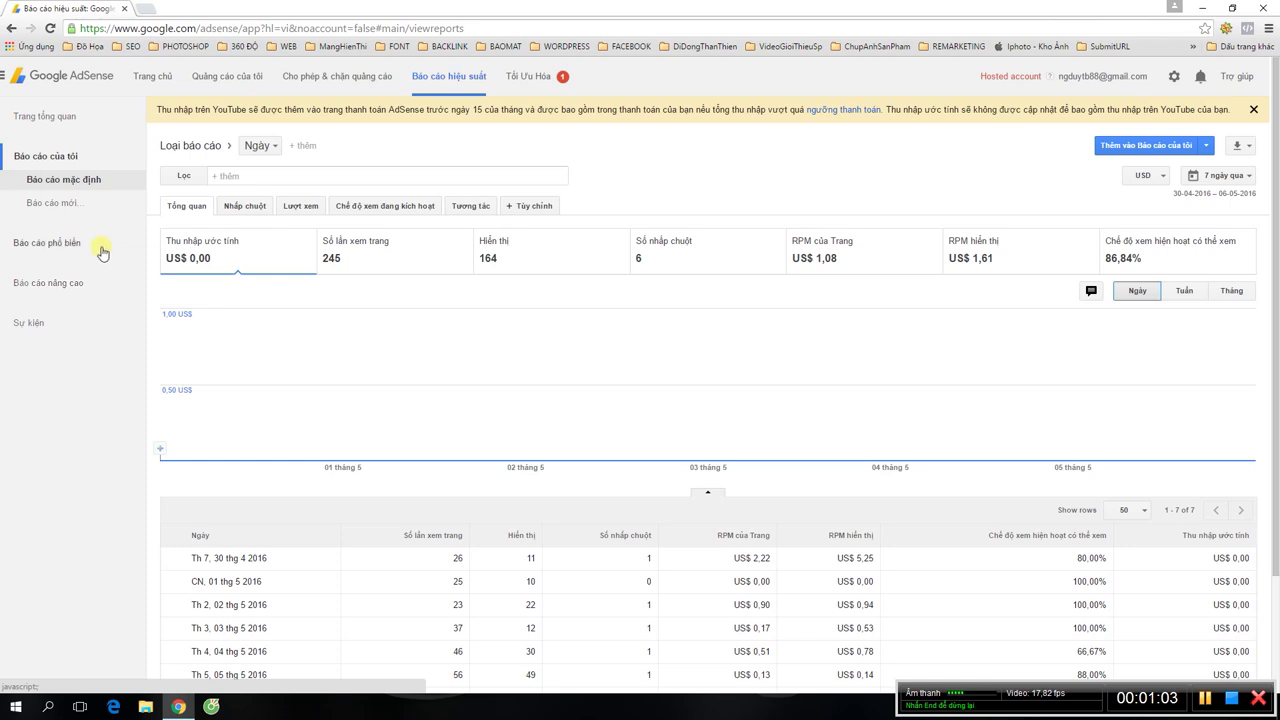
pyautogui.click(67, 207)
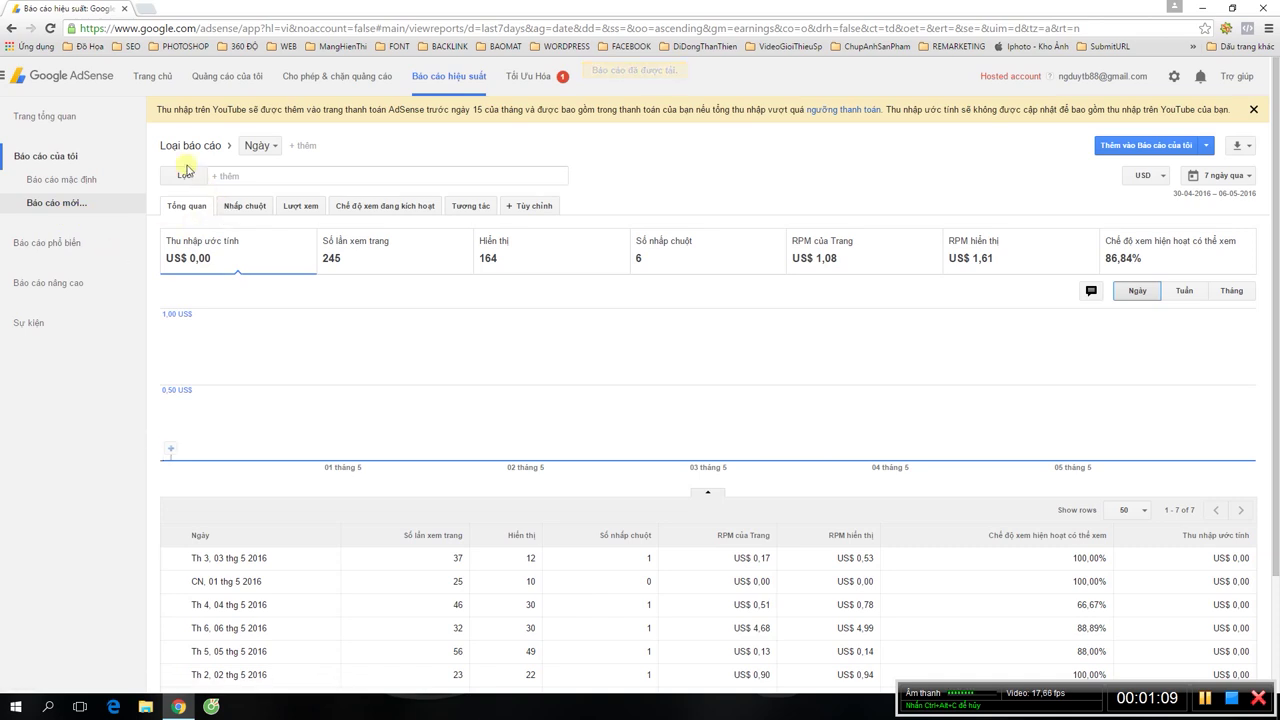
pyautogui.moveTo(712, 401)
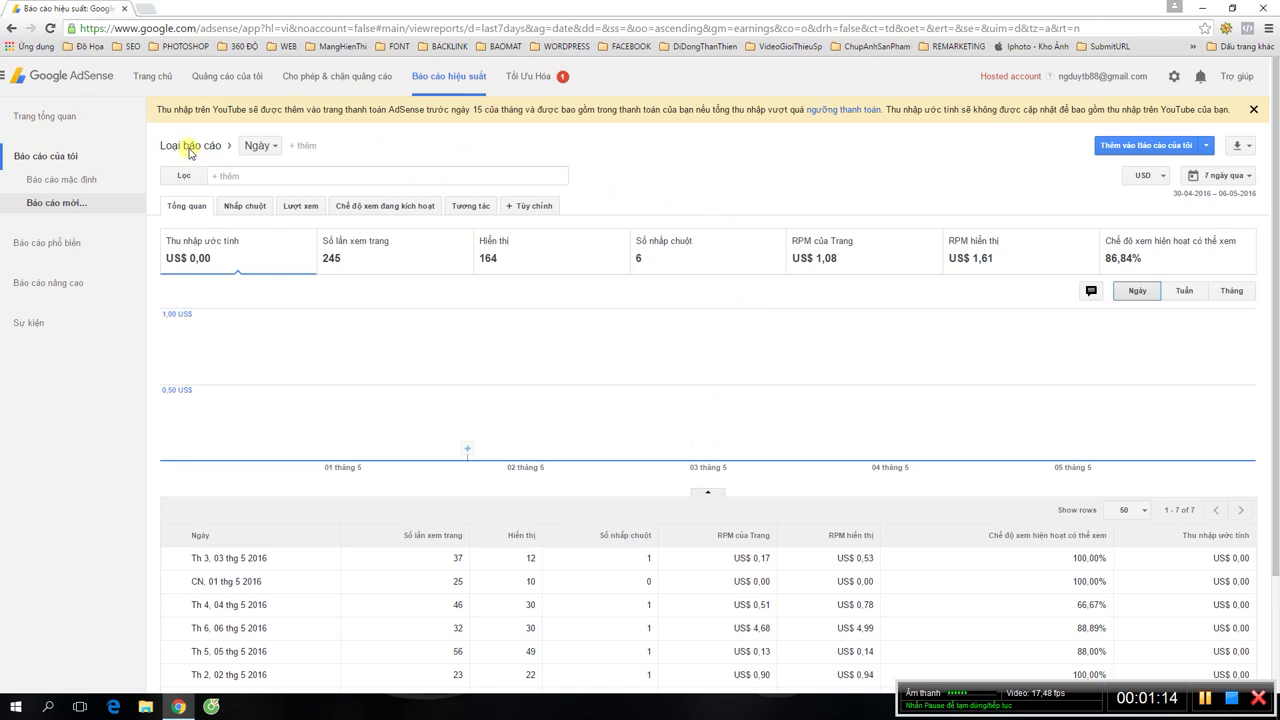
# - Break the report down by product (Sản phẩm), drill into AdSense cho nội dung được lưu trữ, and set the date range to Toàn bộ thời gian
pyautogui.click(269, 150)
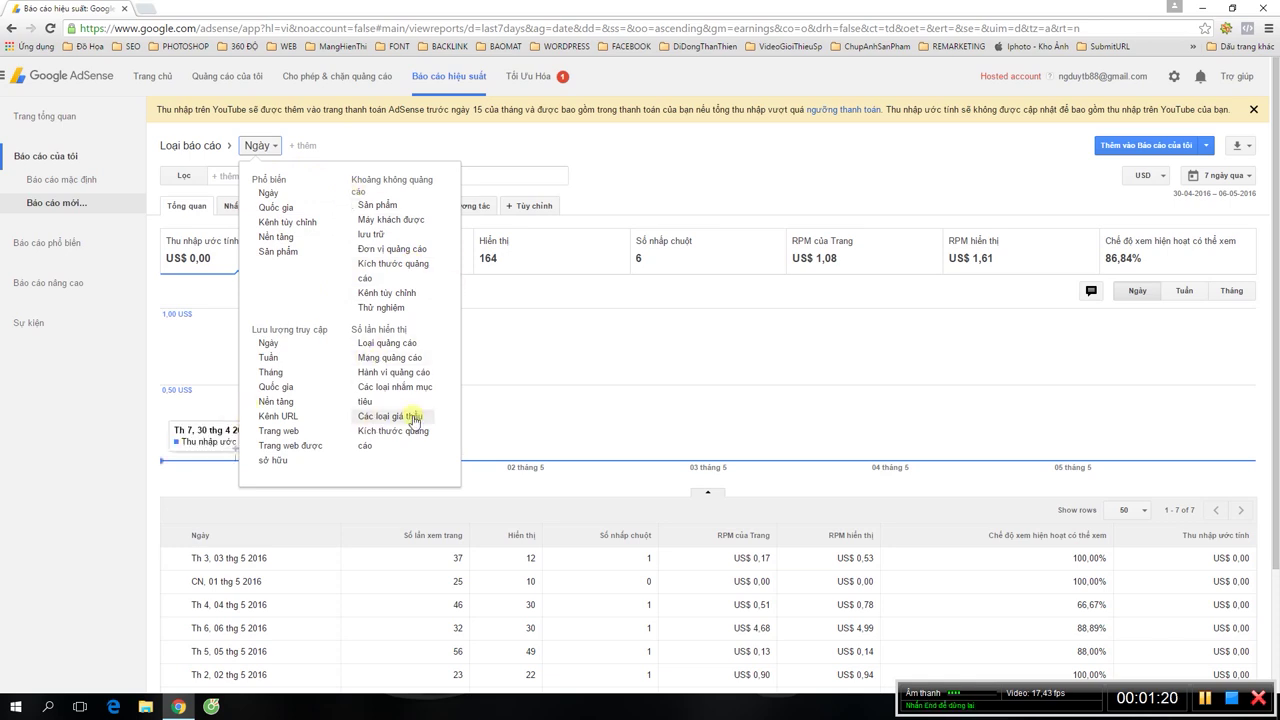
pyautogui.click(375, 205)
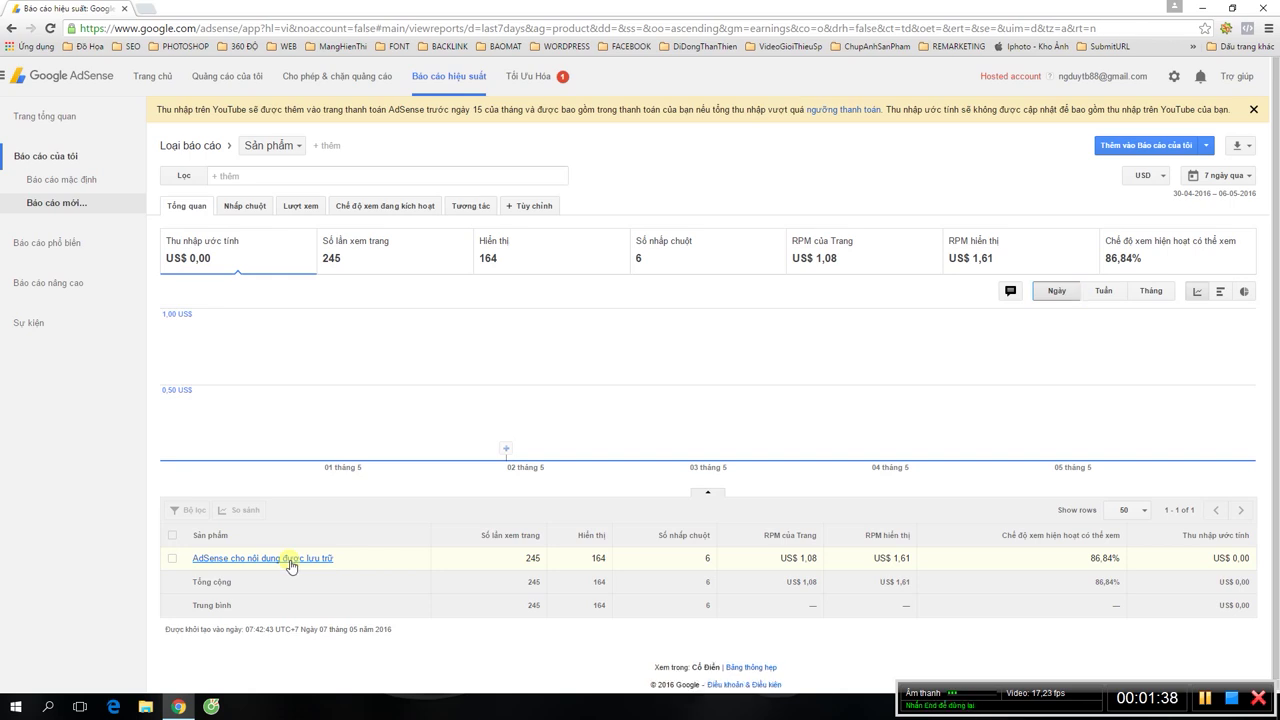
pyautogui.click(289, 563)
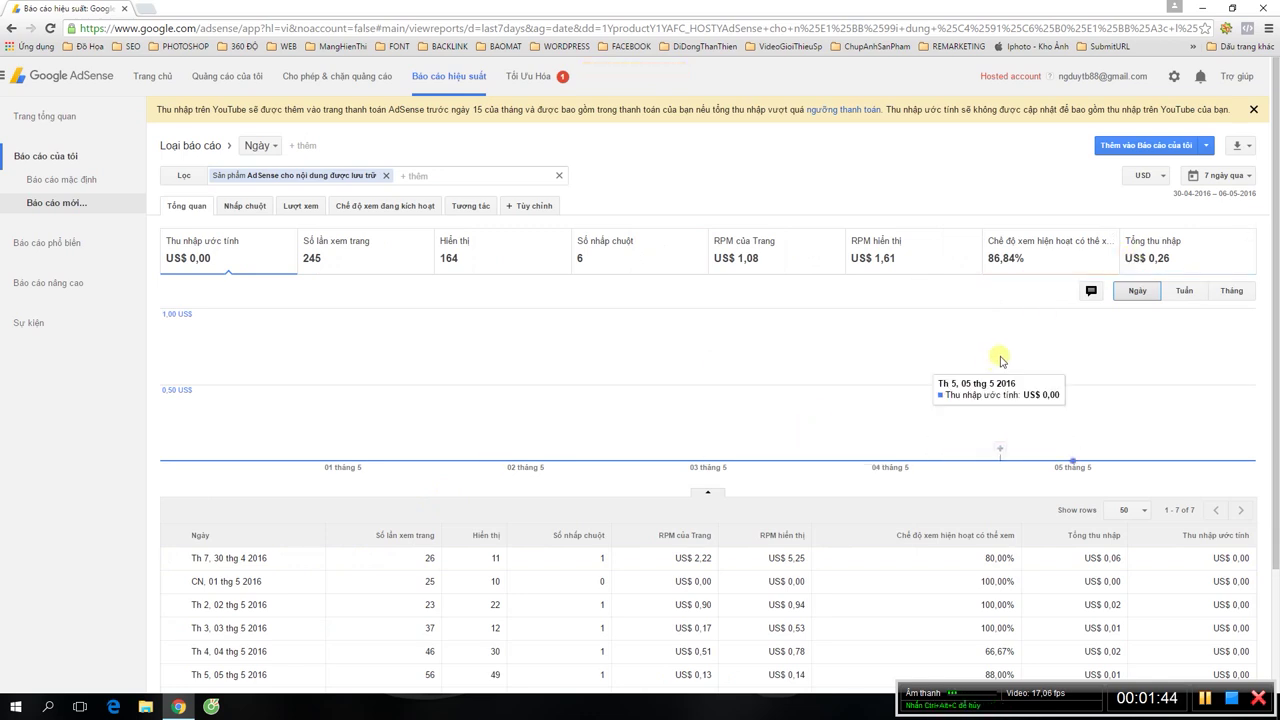
pyautogui.click(1243, 180)
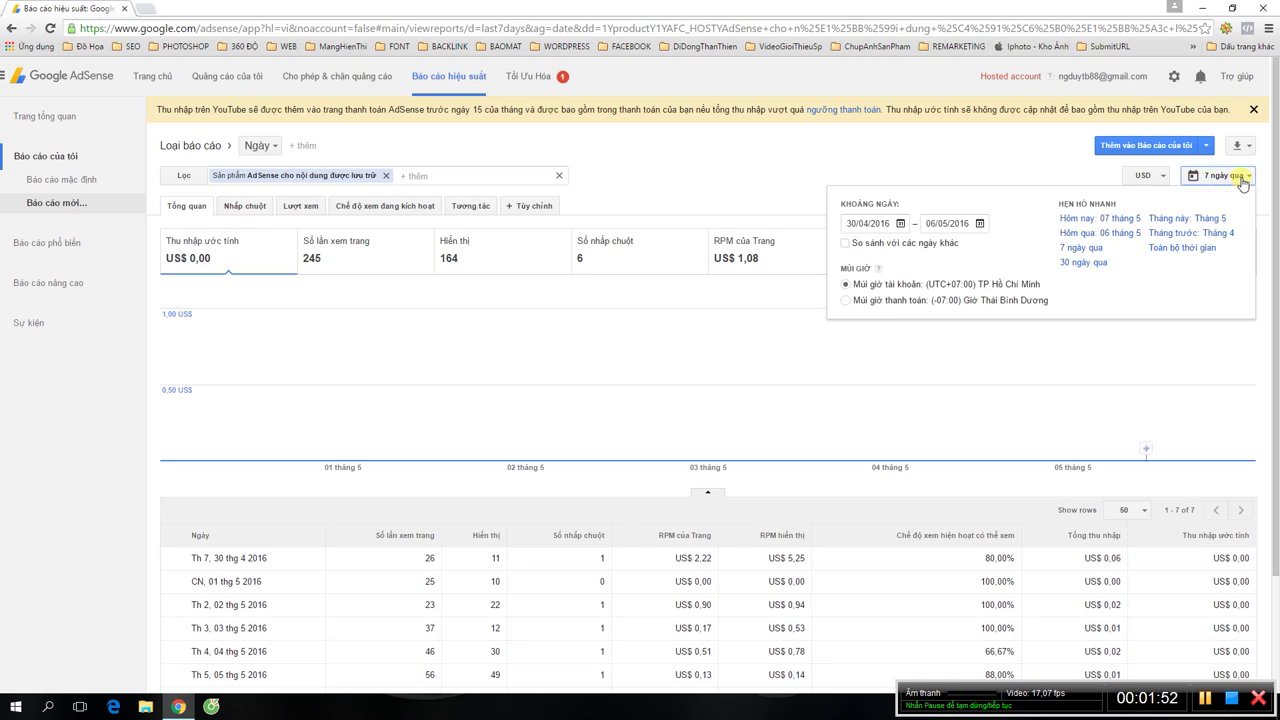
pyautogui.click(1196, 249)
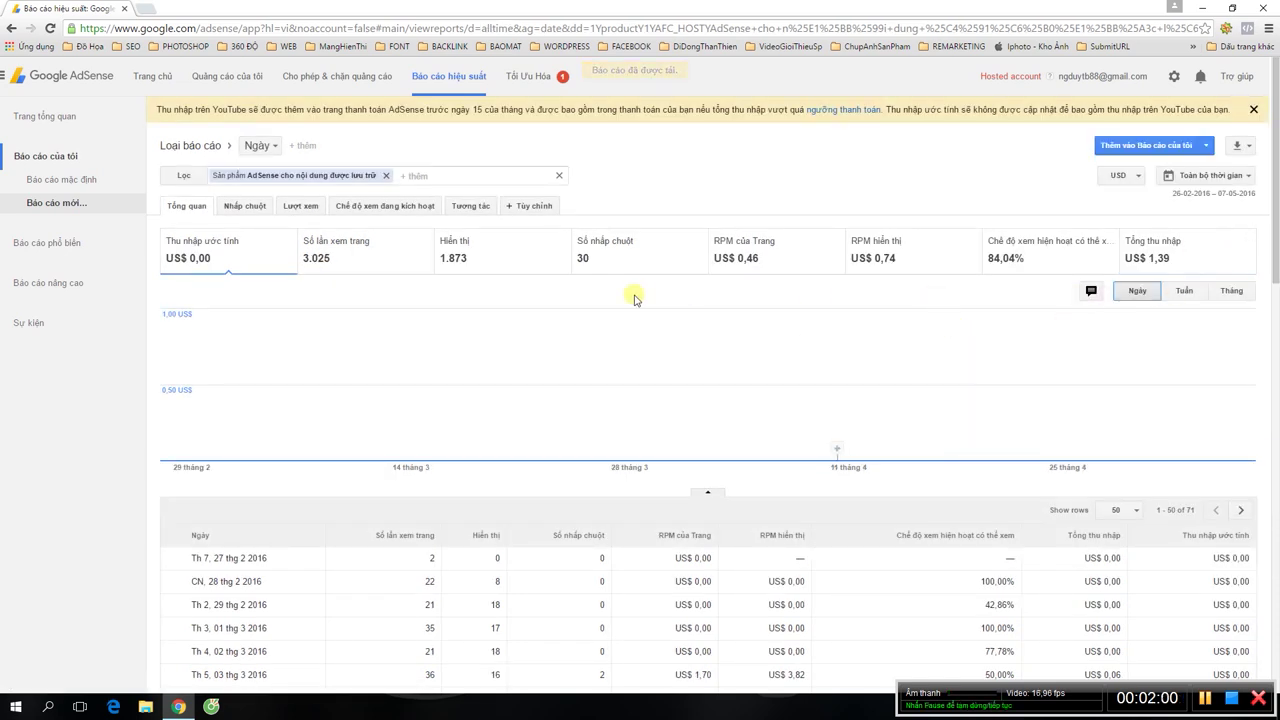
# - Examine the all-time report's summary figures and daily rows, including page views, impressions, clicks and the totals row
pyautogui.scroll(-1, 740, 355)
pyautogui.scroll(-1, 740, 355)
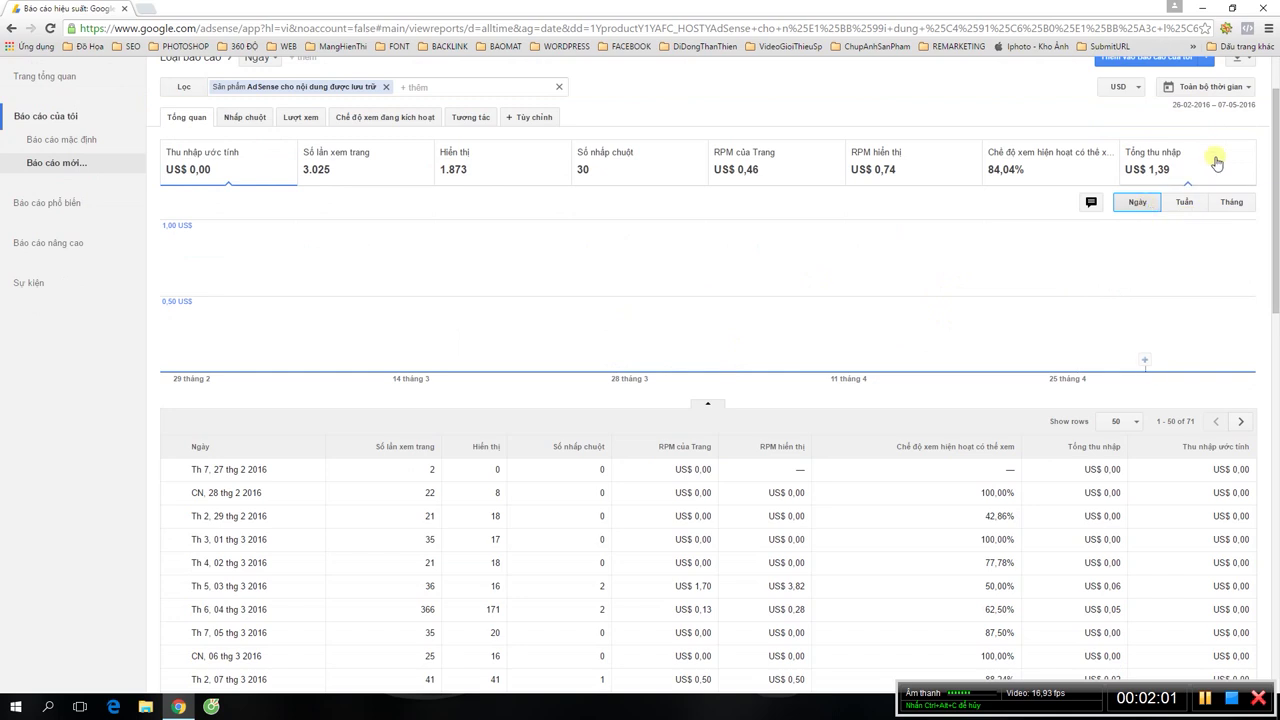
pyautogui.scroll(-2, 712, 338)
pyautogui.scroll(-3, 771, 426)
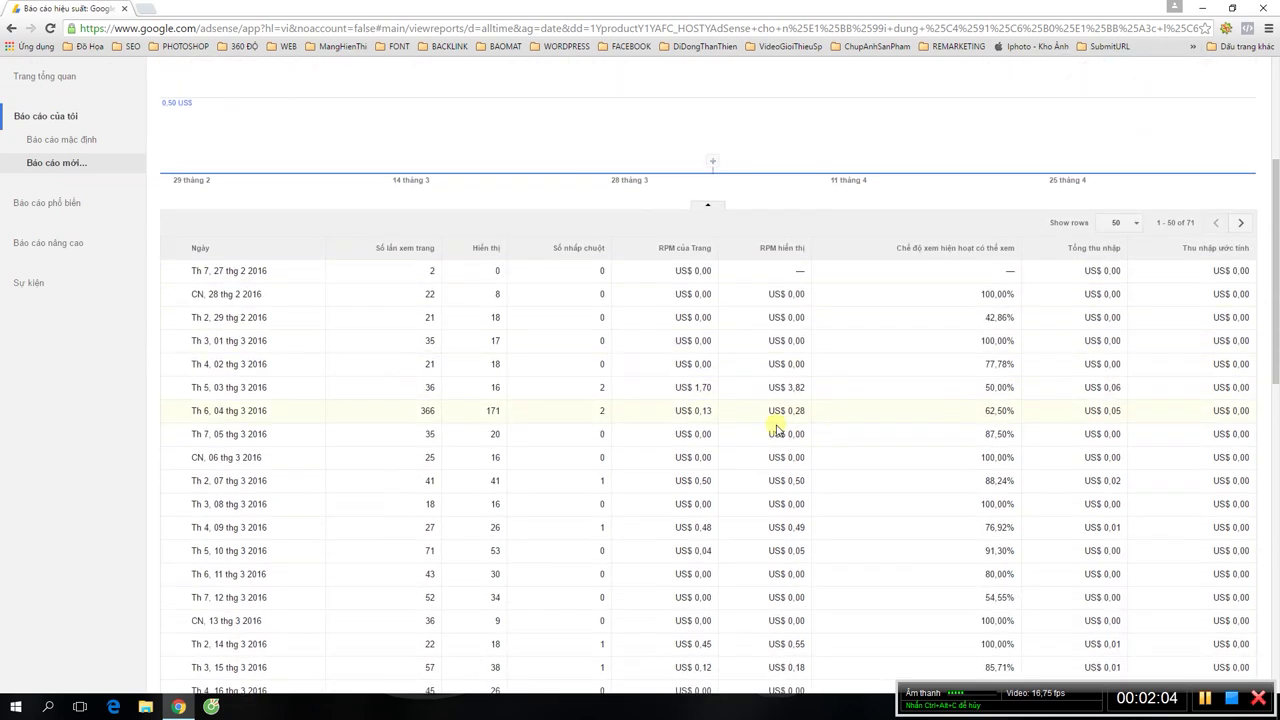
pyautogui.scroll(-1, 821, 397)
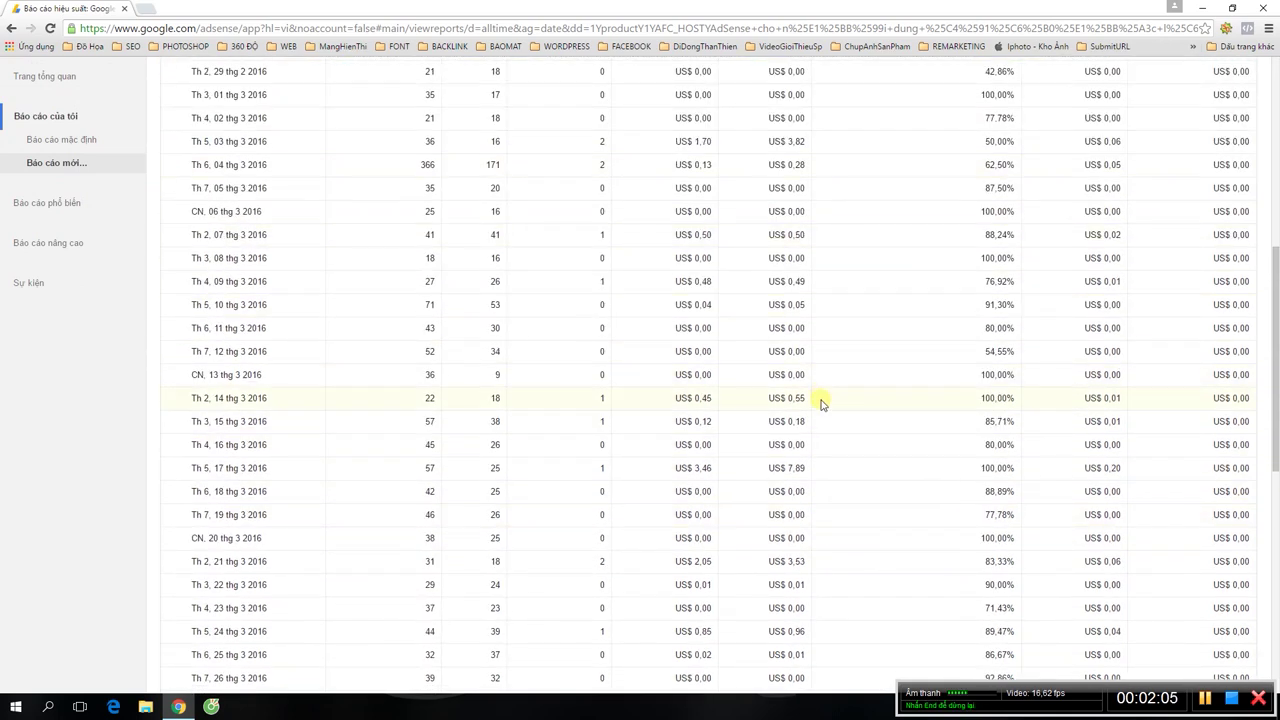
pyautogui.scroll(3, 821, 403)
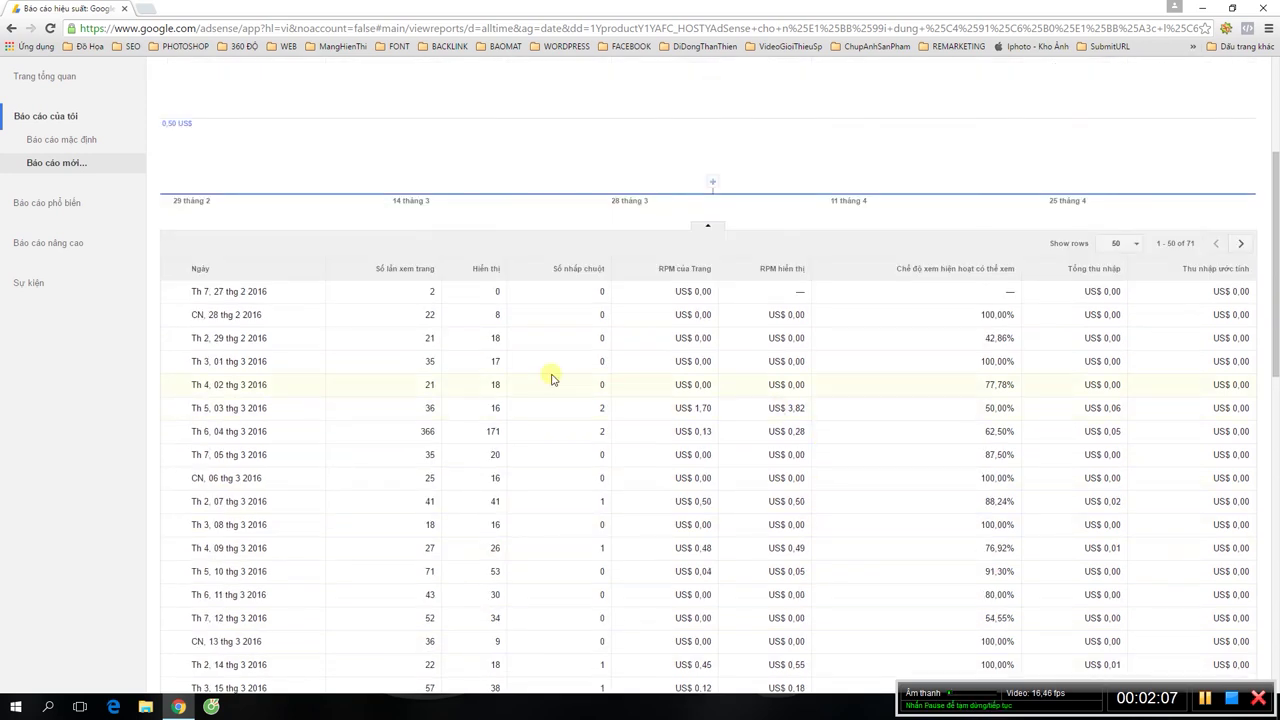
pyautogui.scroll(-1, 471, 358)
pyautogui.scroll(1, 468, 350)
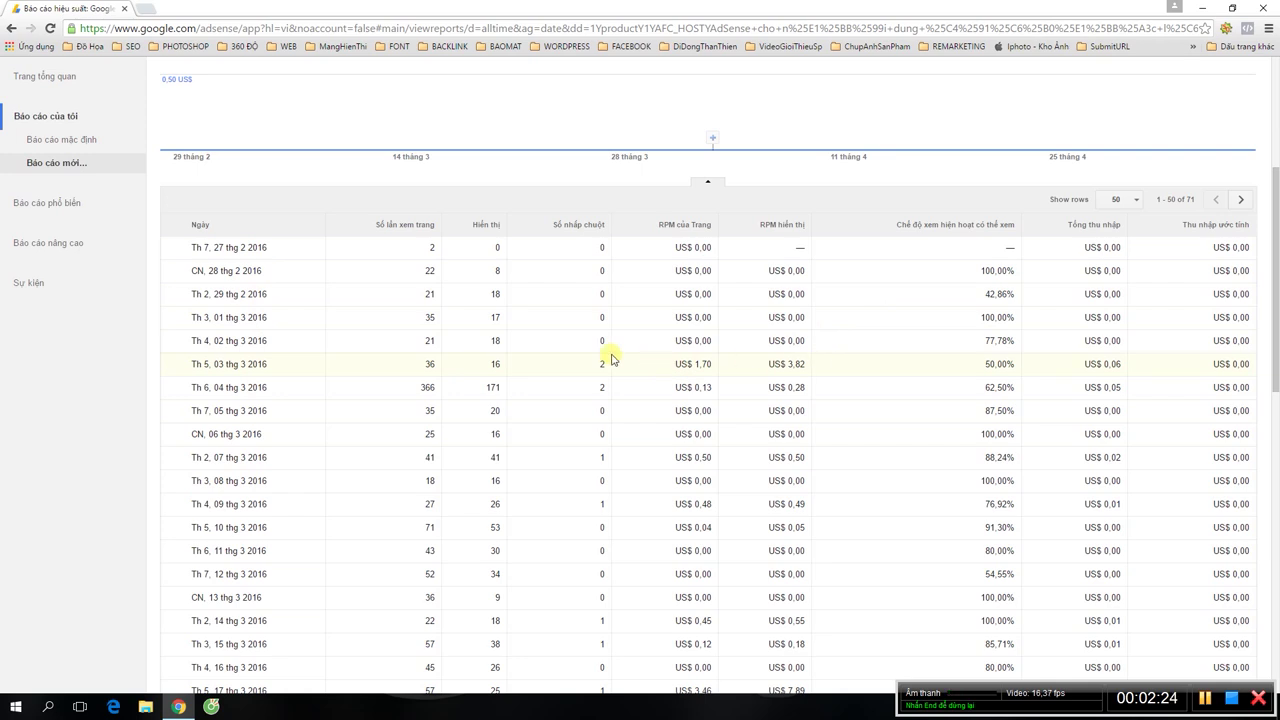
pyautogui.scroll(-10, 690, 330)
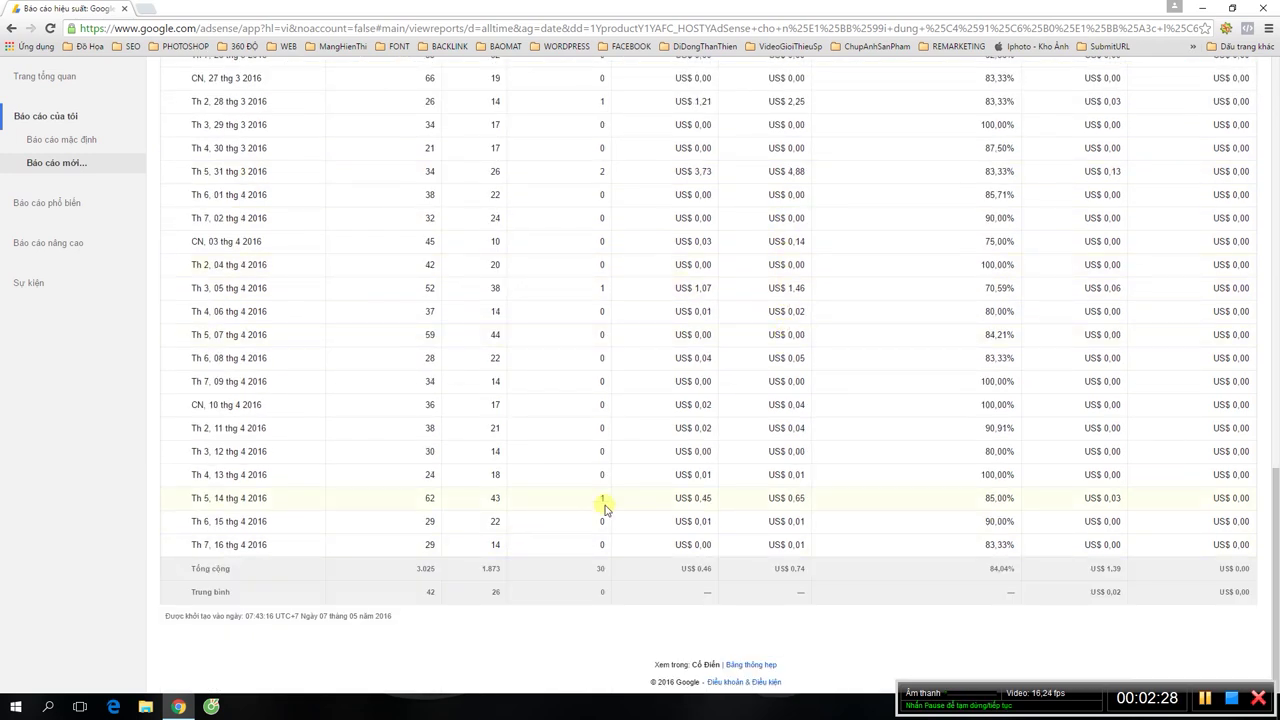
pyautogui.scroll(9, 604, 508)
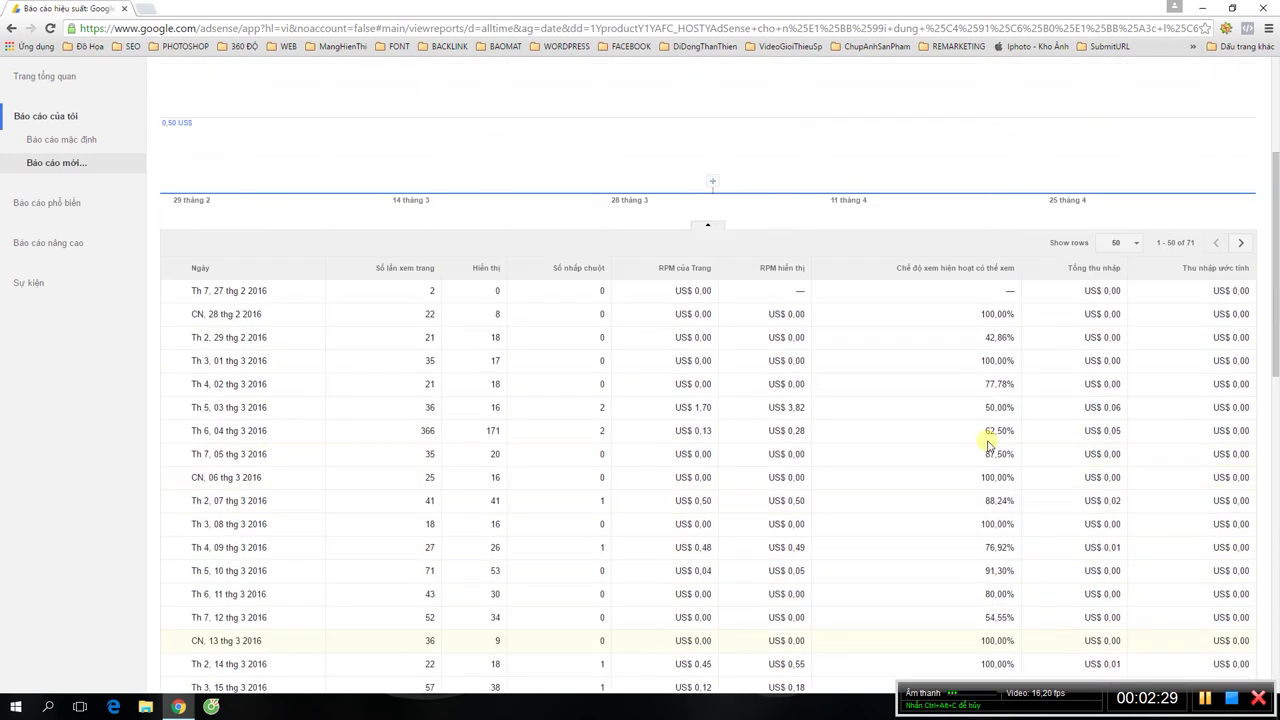
# - Set the daily report table to show 100 rows per page
pyautogui.scroll(3, 988, 444)
pyautogui.scroll(-2, 1066, 417)
pyautogui.click(1125, 378)
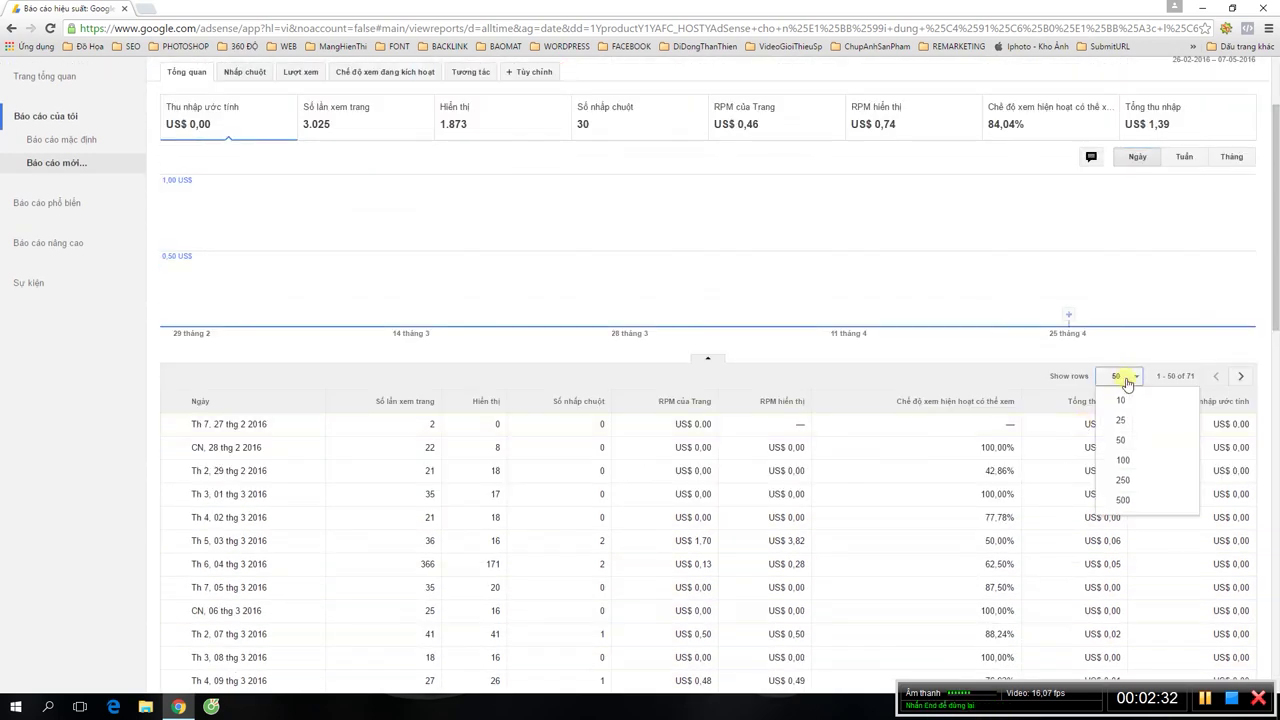
pyautogui.click(1125, 463)
# - Examine the daily clicks and total earnings (Tổng thu nhập) columns down to the total and average rows
pyautogui.scroll(-15, 1127, 470)
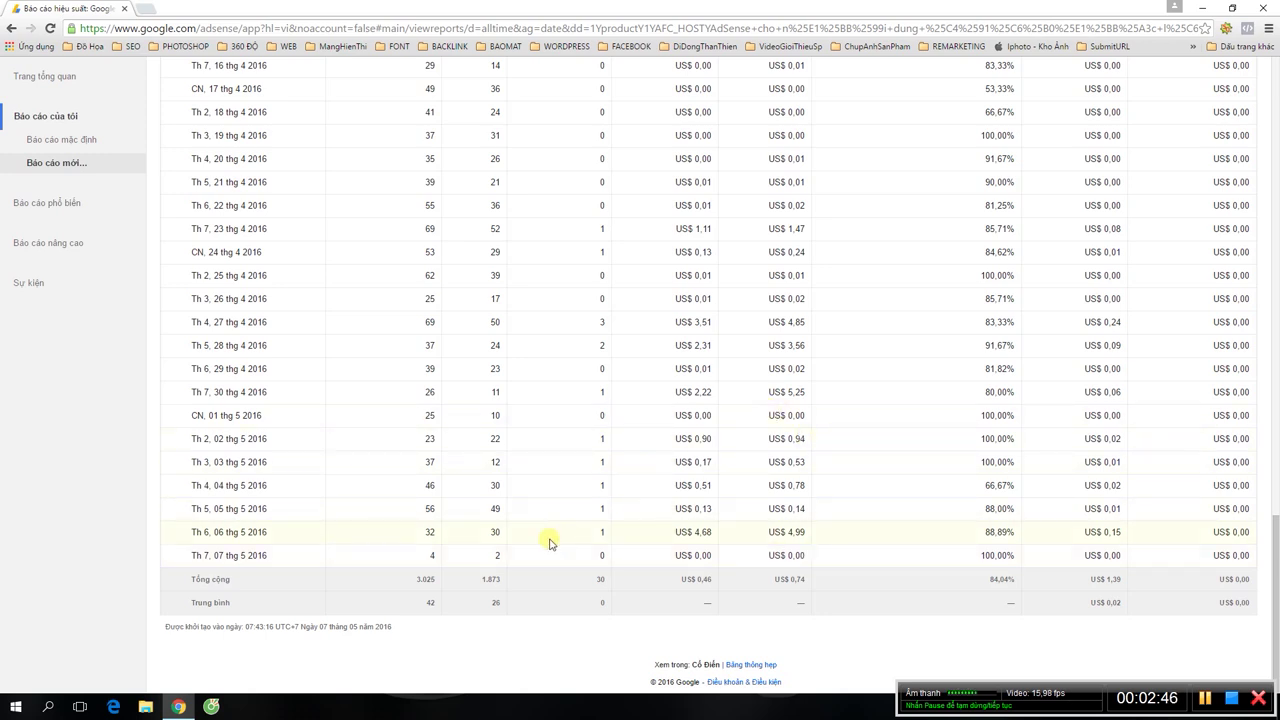
pyautogui.scroll(20, 640, 503)
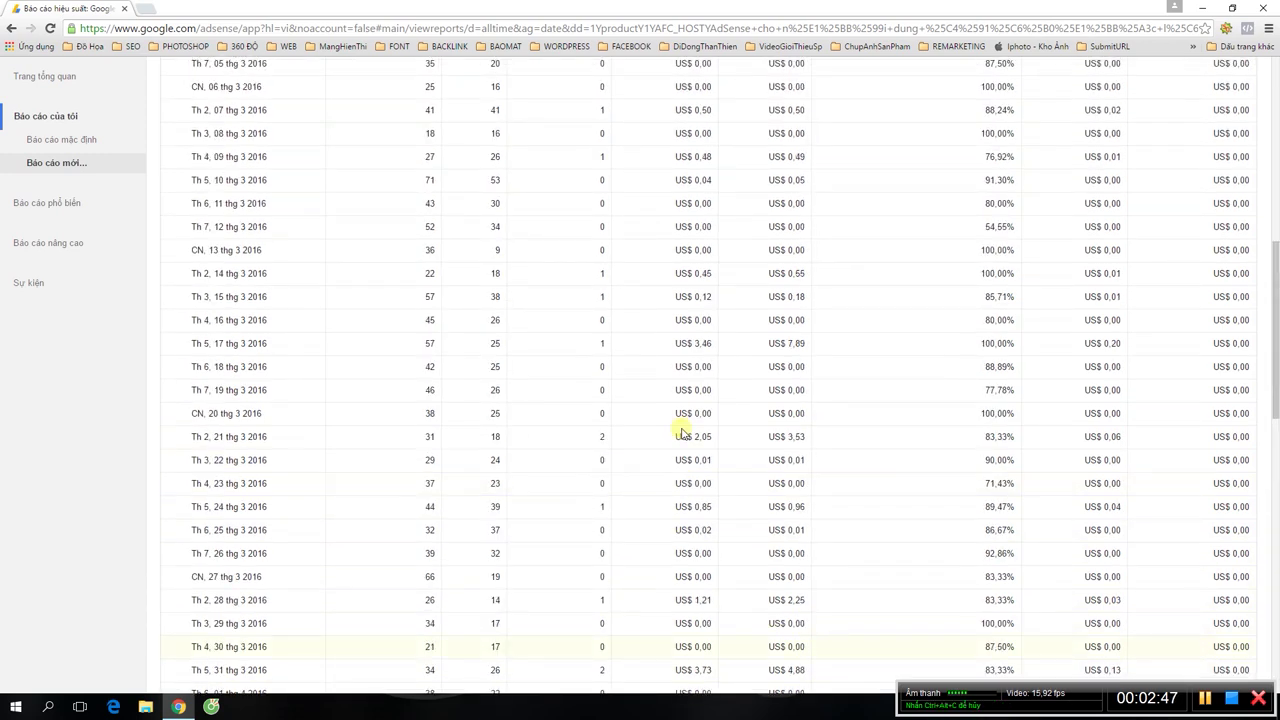
pyautogui.scroll(-1, 683, 433)
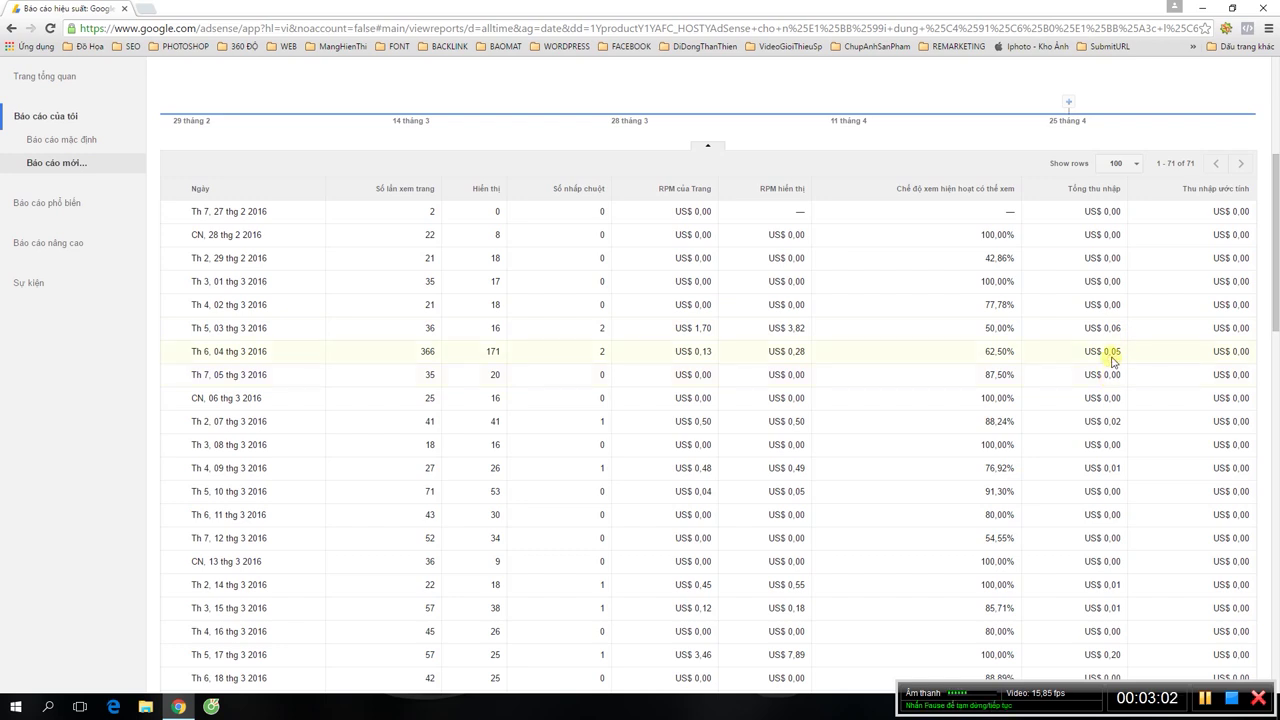
pyautogui.scroll(-4, 1122, 360)
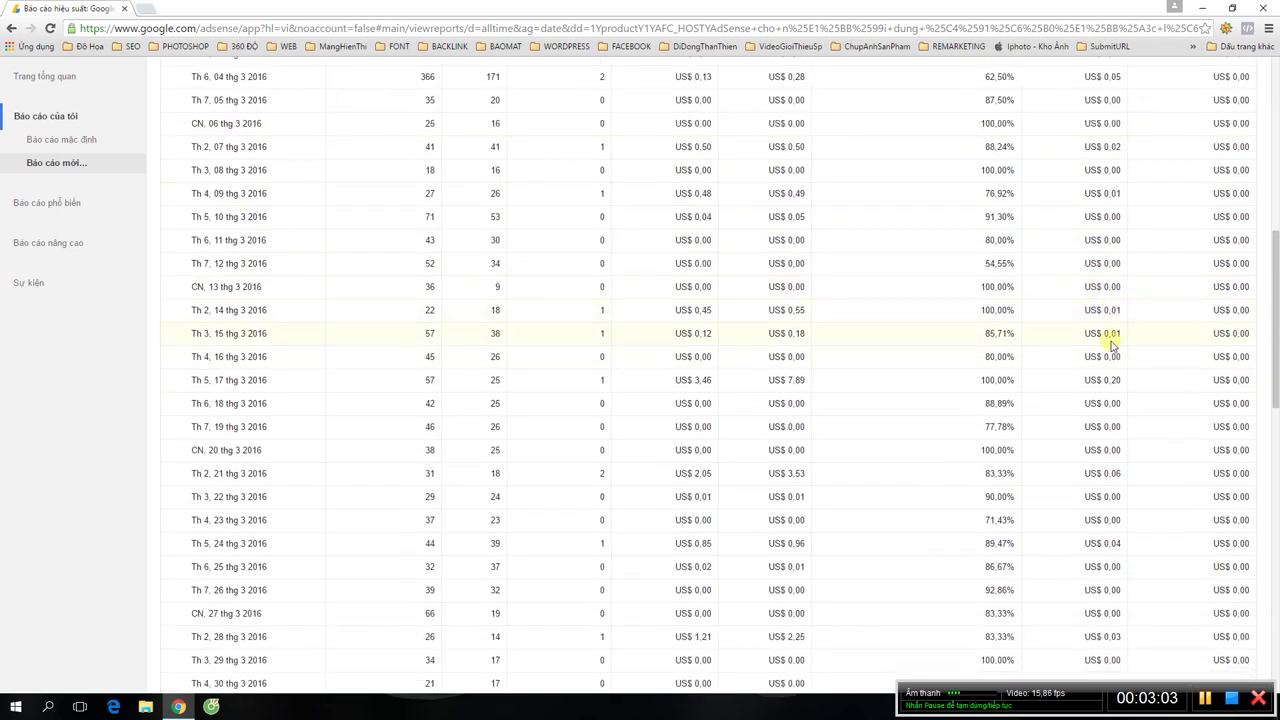
pyautogui.scroll(-10, 1117, 303)
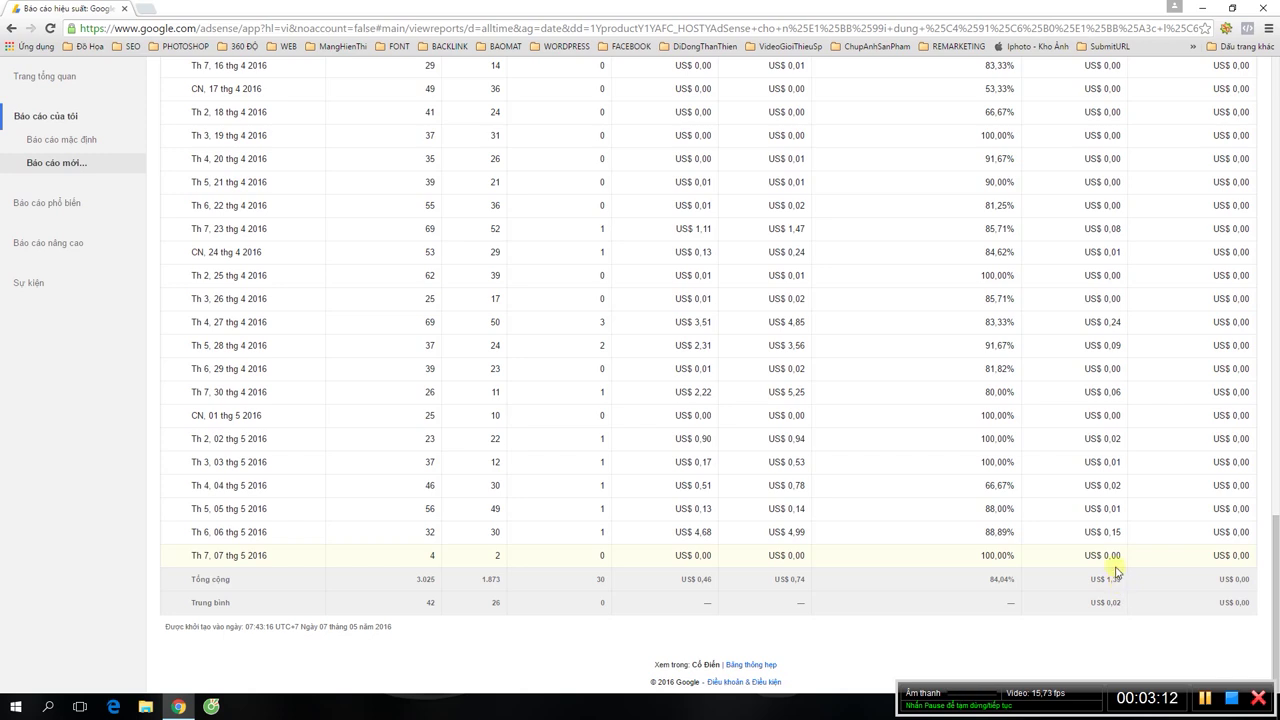
pyautogui.scroll(1, 1117, 570)
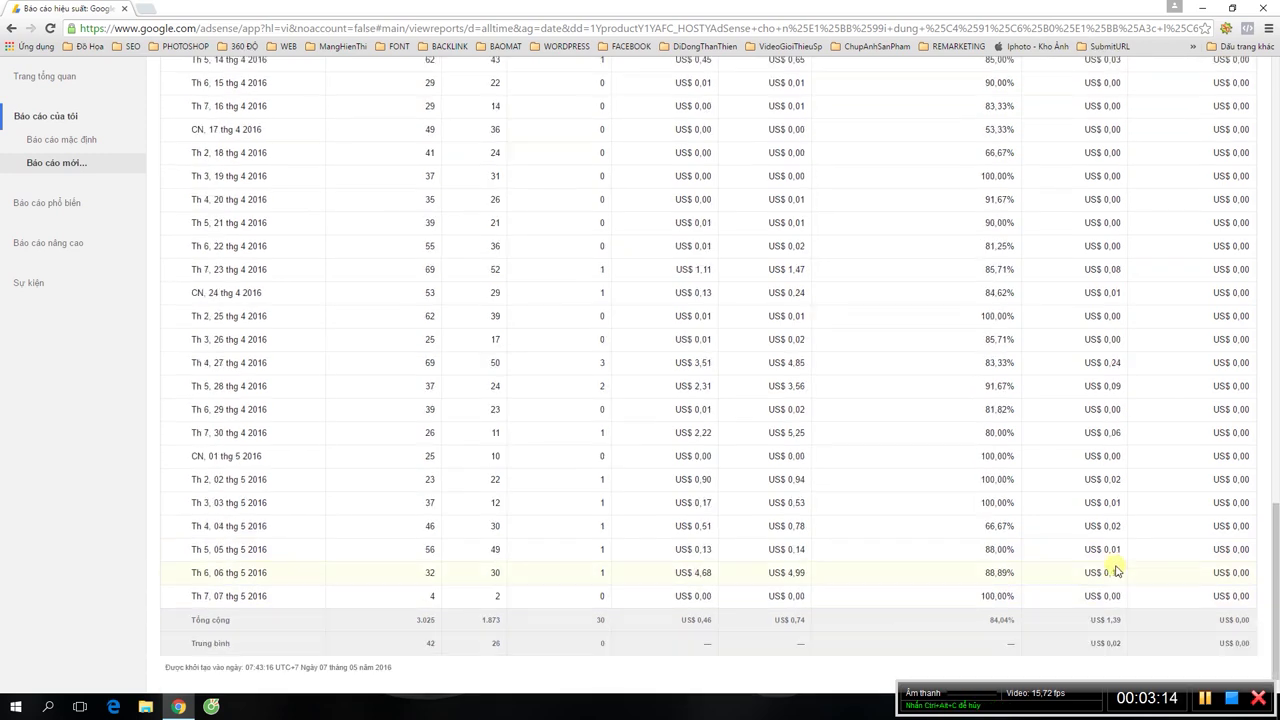
pyautogui.scroll(-1, 1117, 570)
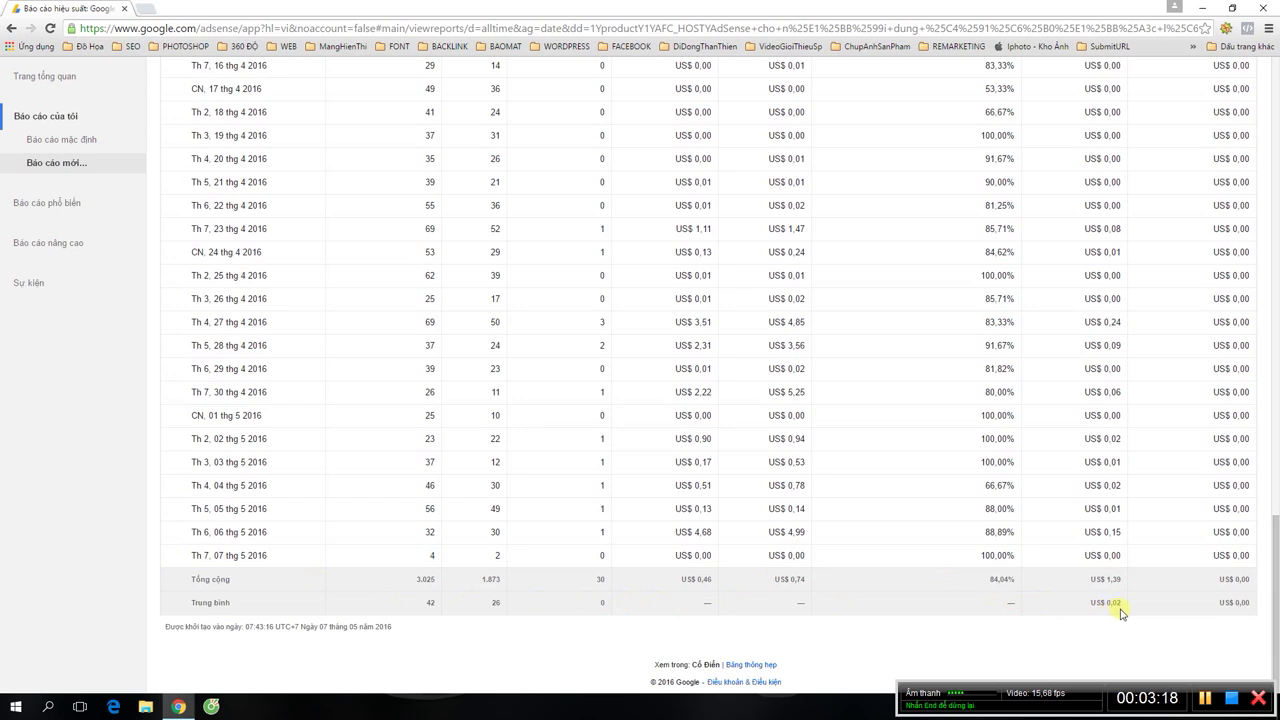
pyautogui.scroll(10, 1105, 590)
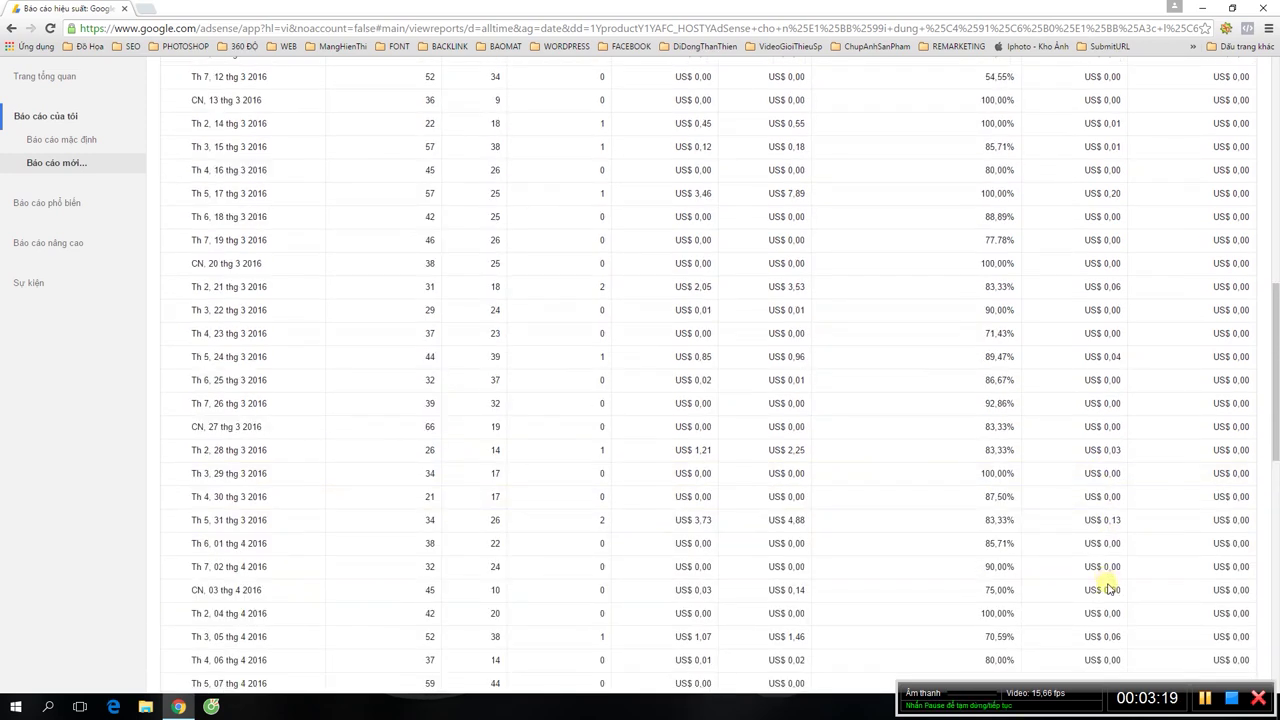
pyautogui.scroll(4, 1110, 588)
pyautogui.scroll(-2, 408, 371)
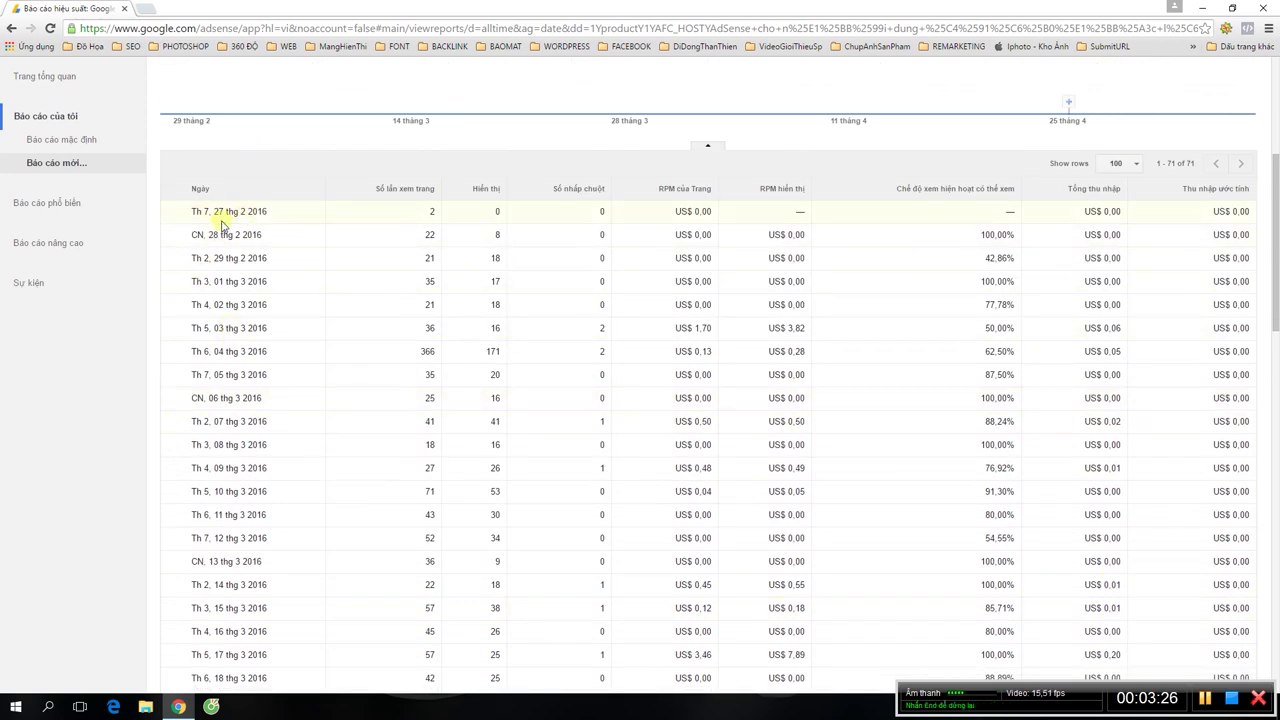
# - Compare the daily rows from 27 February to 7 May 2016 with the summary figures above and the totals at the end
pyautogui.scroll(-12, 290, 290)
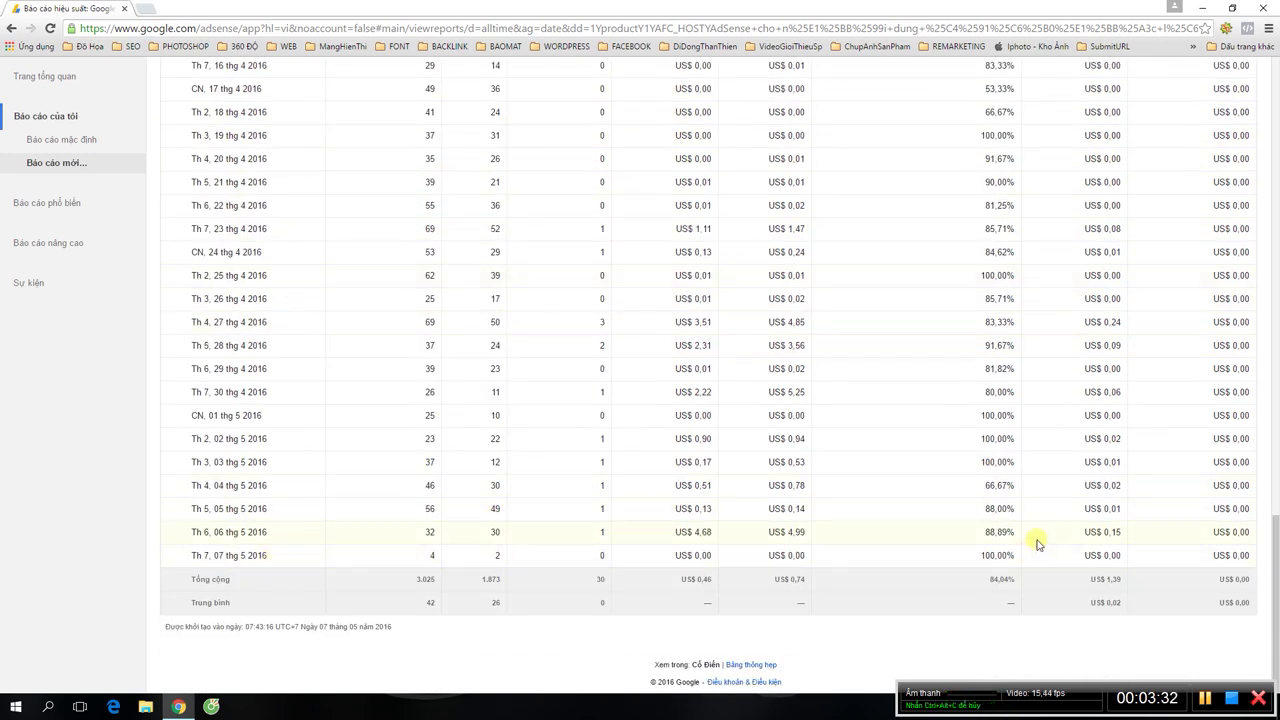
pyautogui.scroll(3, 1057, 523)
pyautogui.scroll(10, 1058, 524)
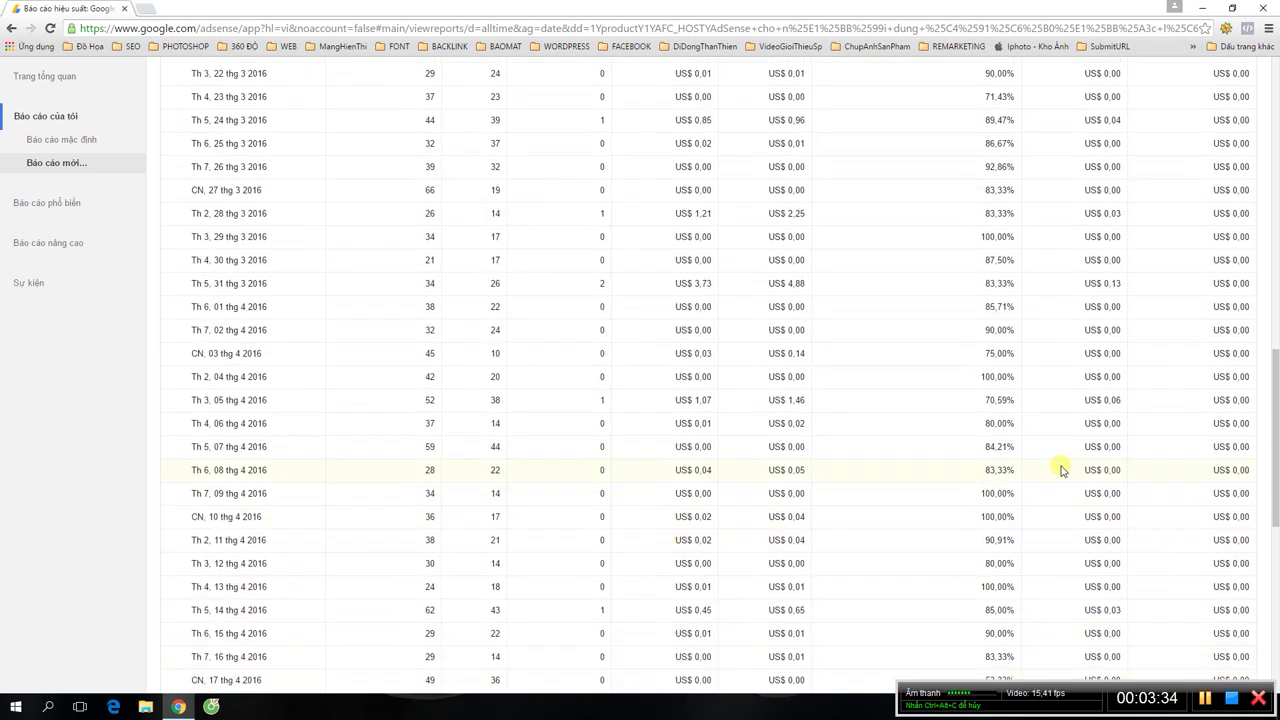
pyautogui.scroll(2, 1040, 271)
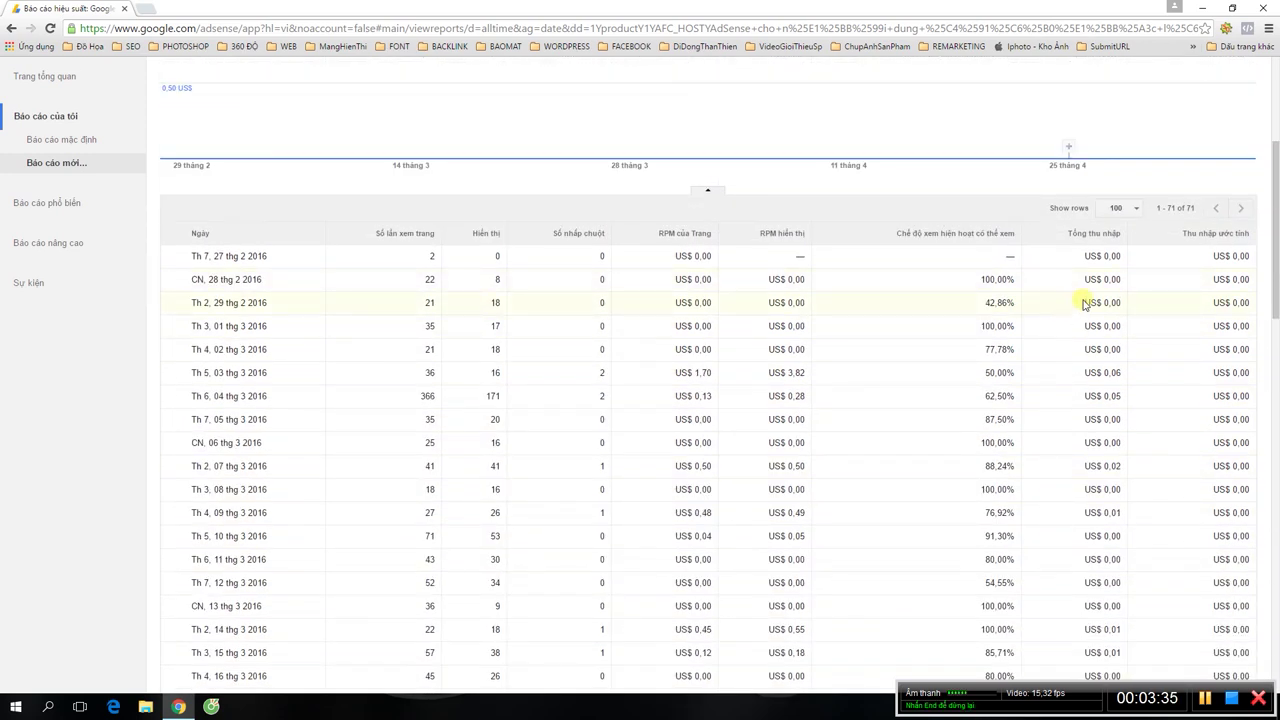
pyautogui.scroll(3, 1089, 314)
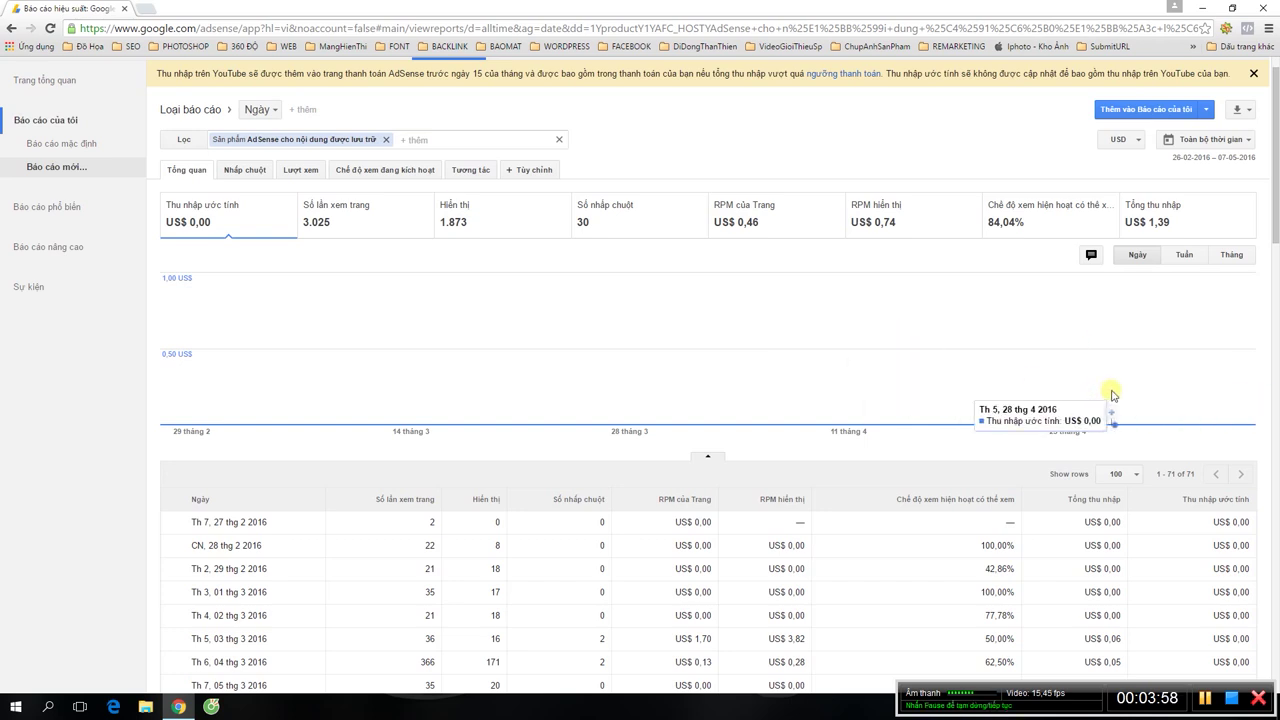
pyautogui.scroll(-1, 1112, 395)
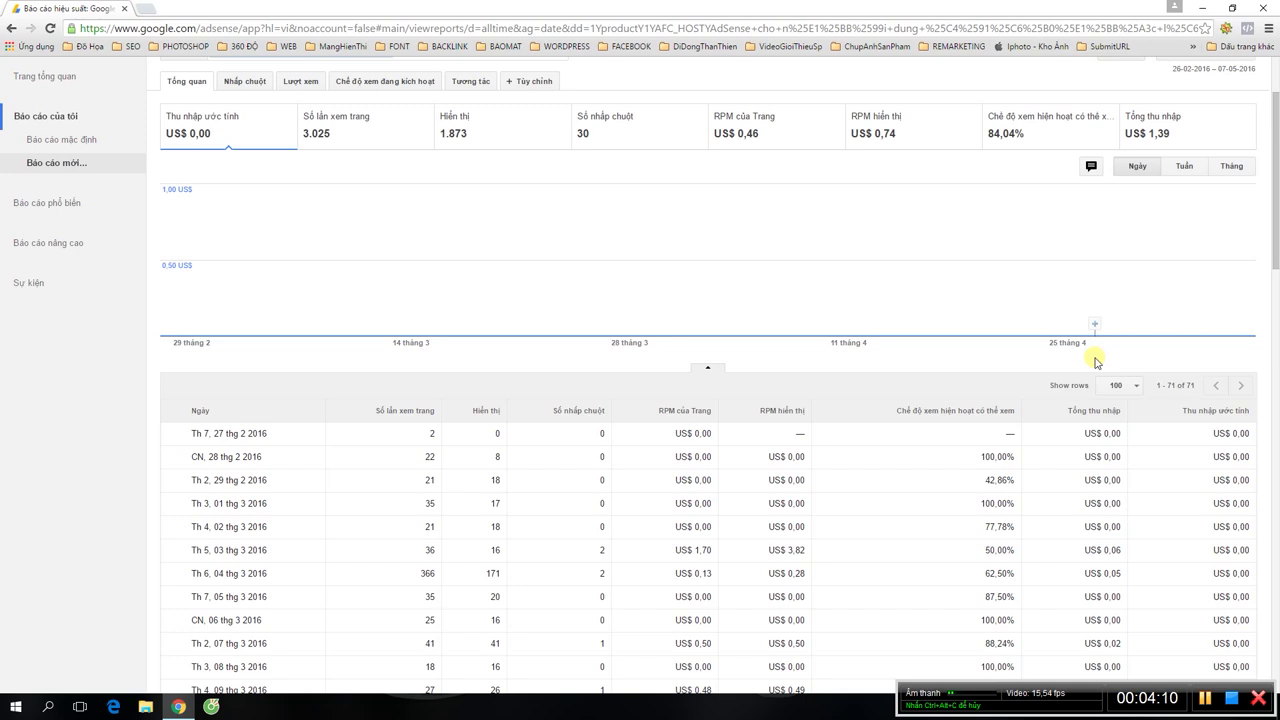
pyautogui.scroll(-2, 1090, 365)
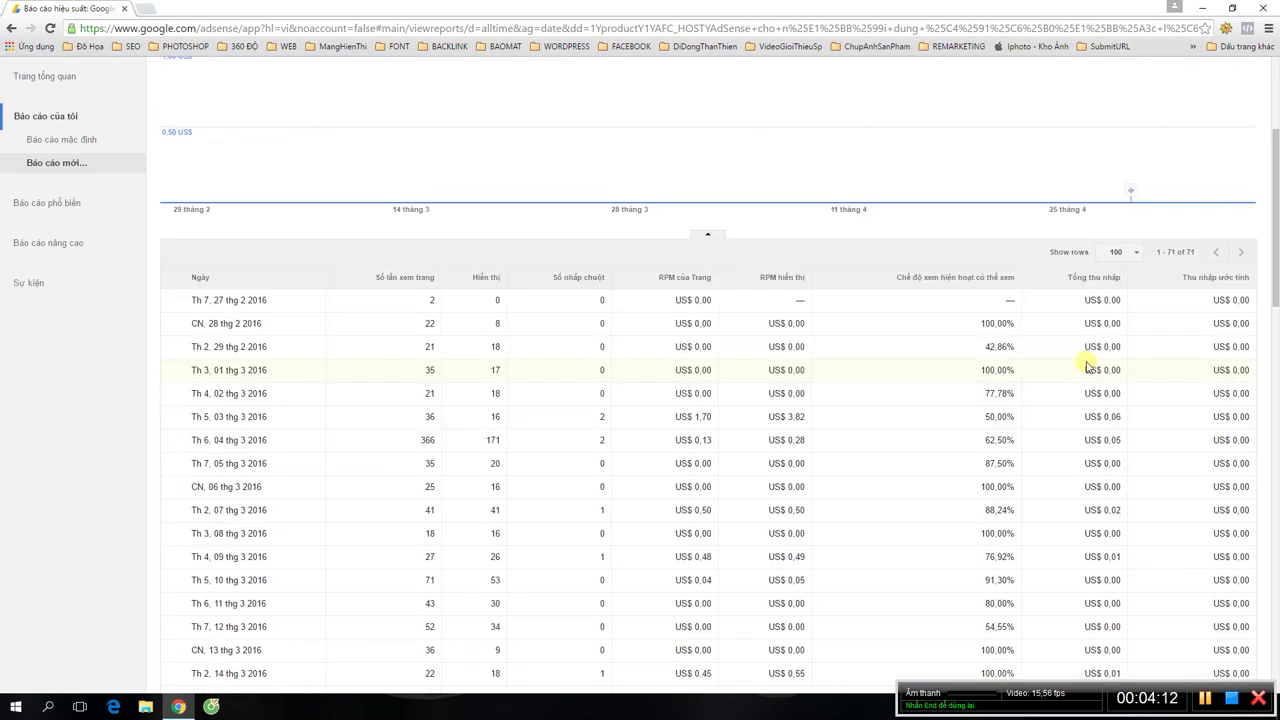
pyautogui.scroll(-8, 1088, 365)
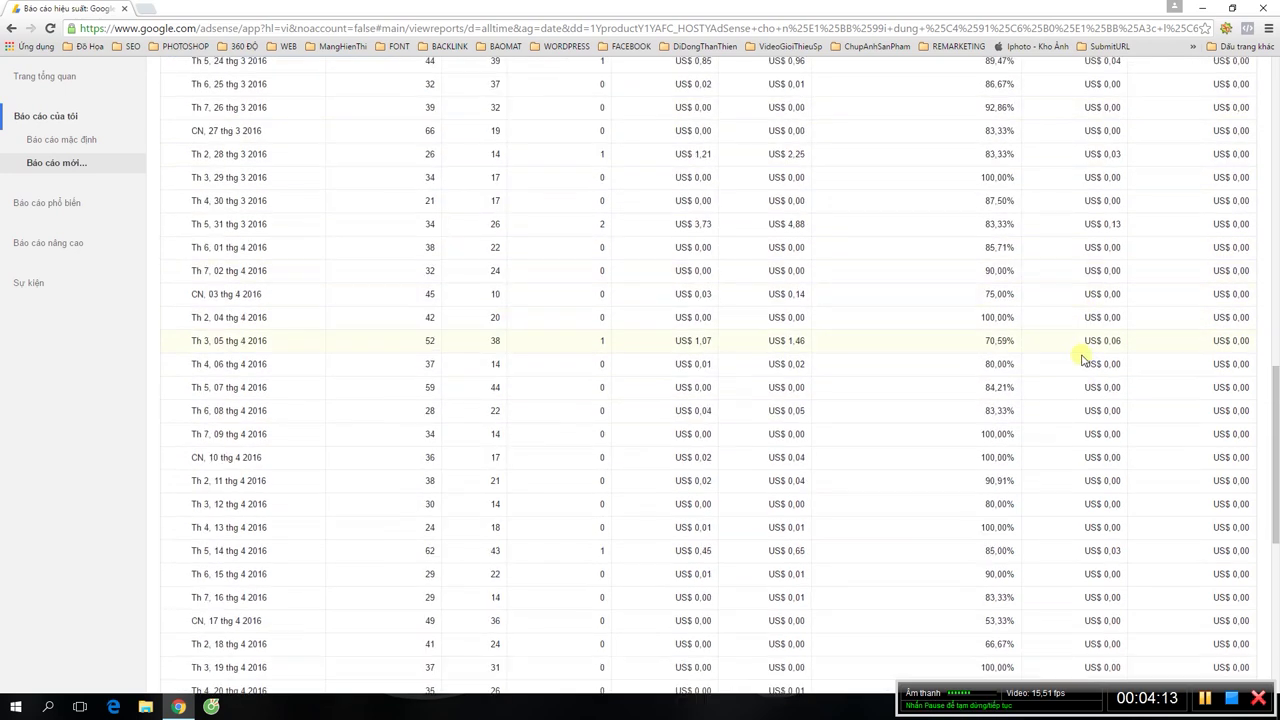
pyautogui.scroll(-5, 1083, 360)
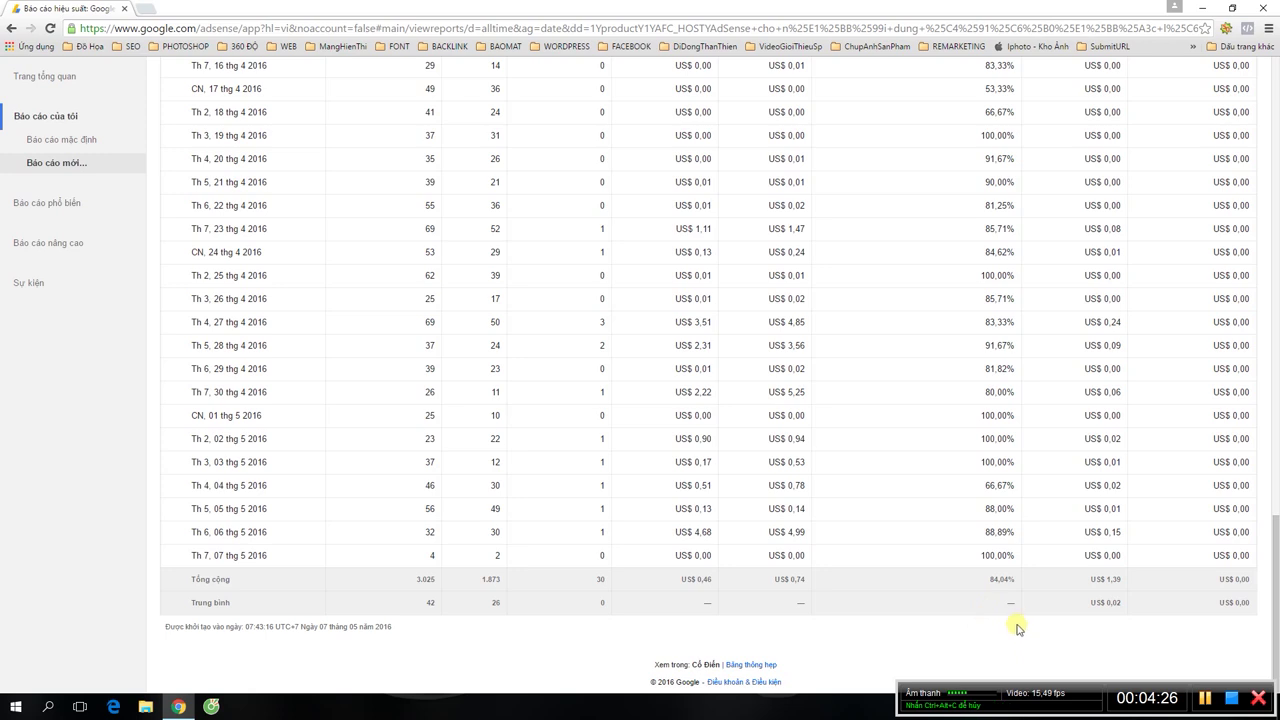
pyautogui.scroll(9, 935, 560)
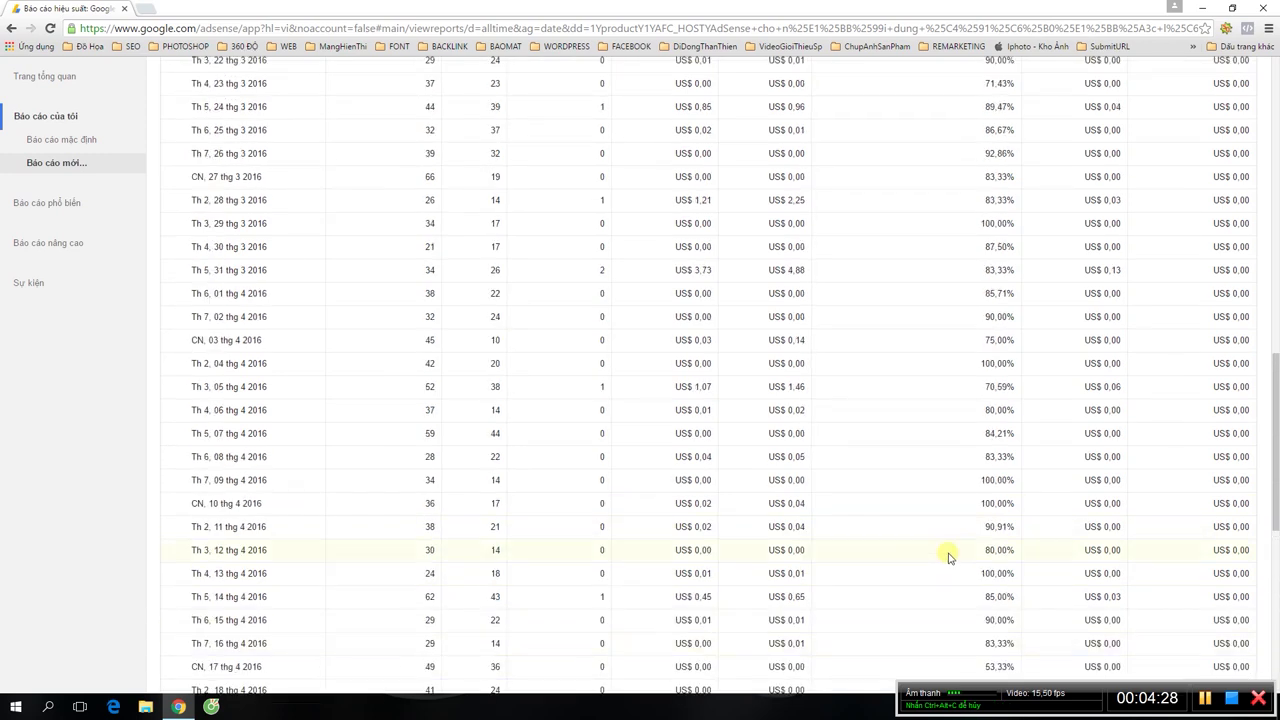
pyautogui.scroll(3, 957, 560)
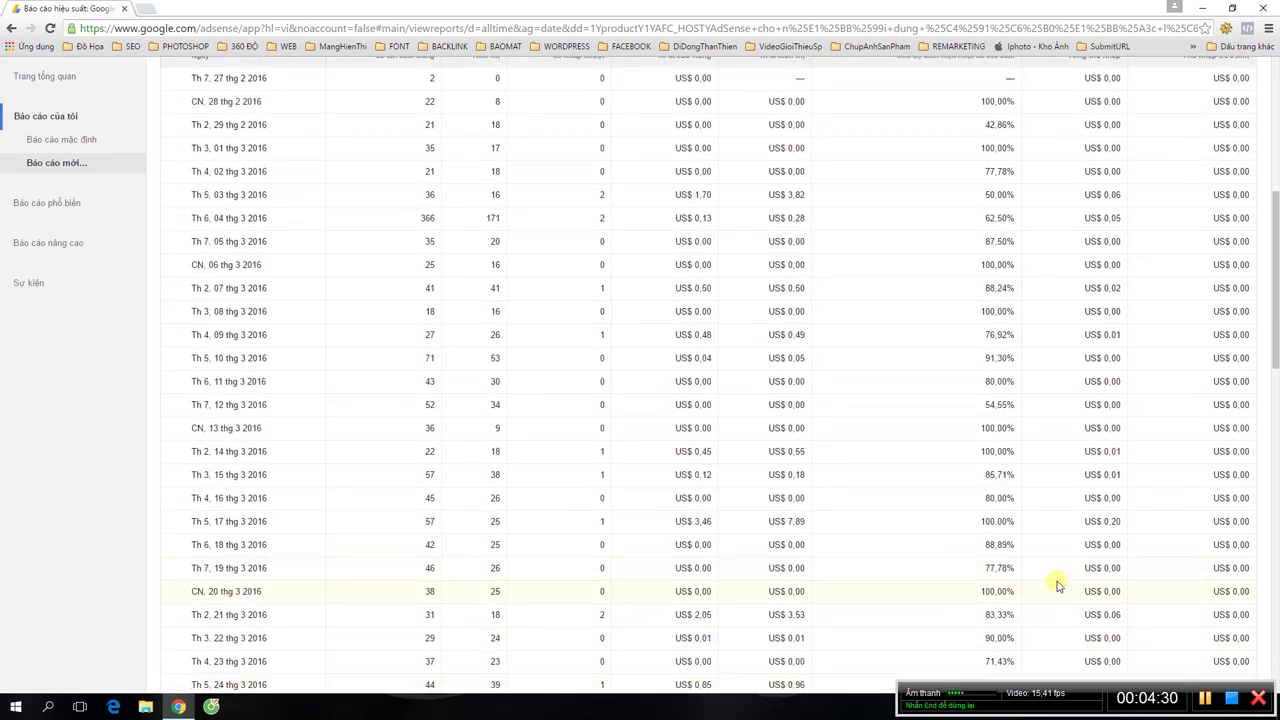